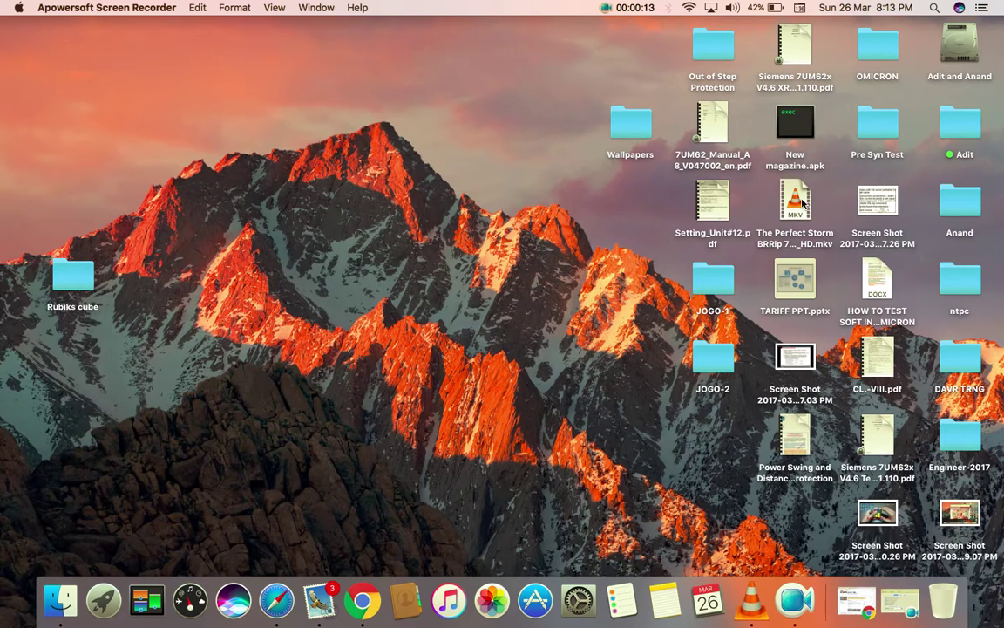
Step: In Safari, search Google for 'wine bottler' via the suggestion after typing 'wine'
{"action": "left_click", "coordinate": [269, 602]}
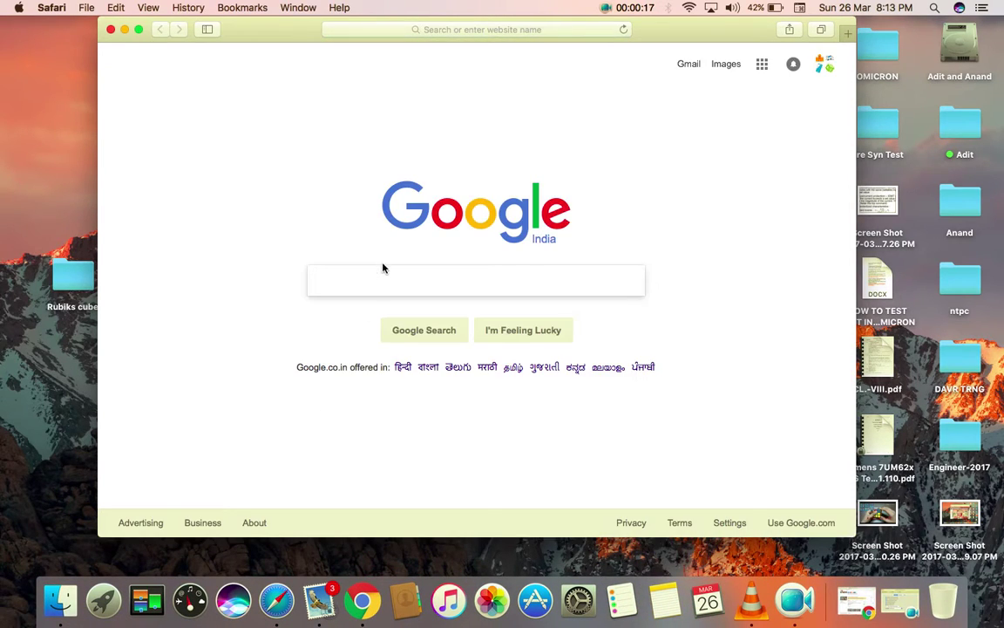
{"action": "left_click", "coordinate": [382, 279]}
{"action": "type", "text": "wi"}
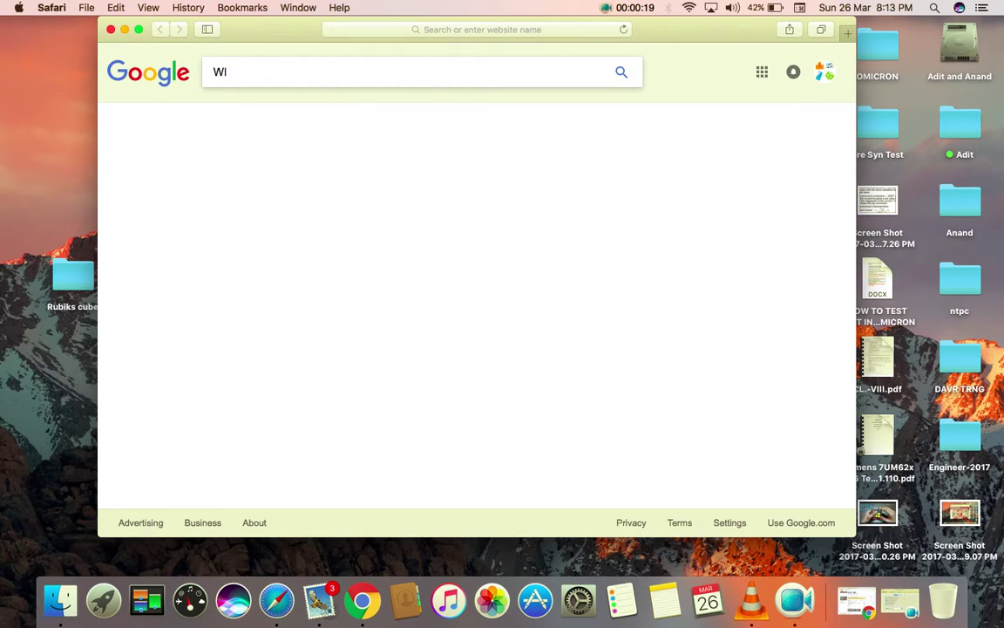
{"action": "type", "text": "NE"}
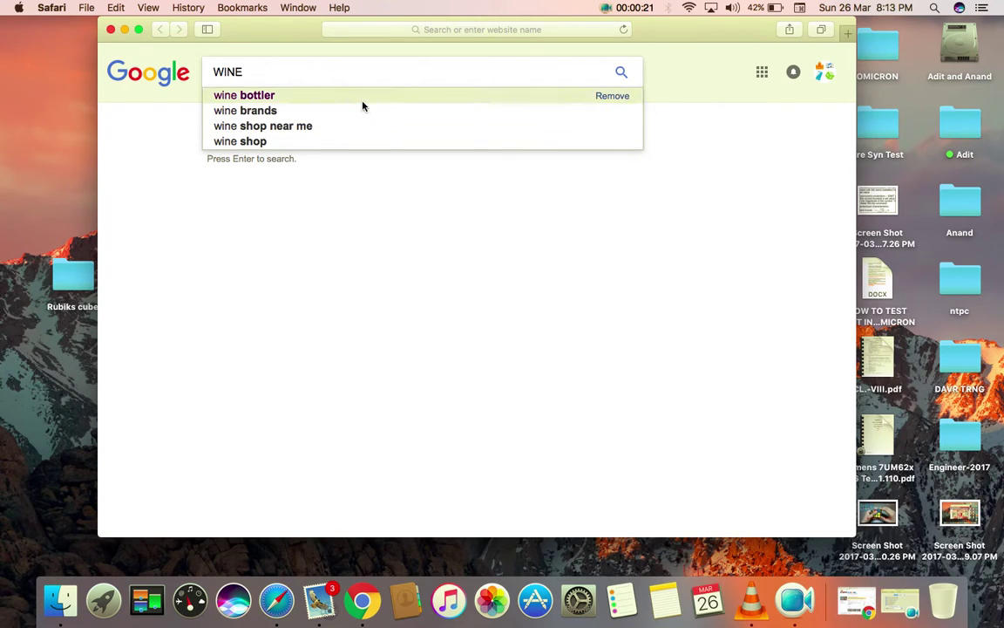
{"action": "left_click", "coordinate": [363, 99]}
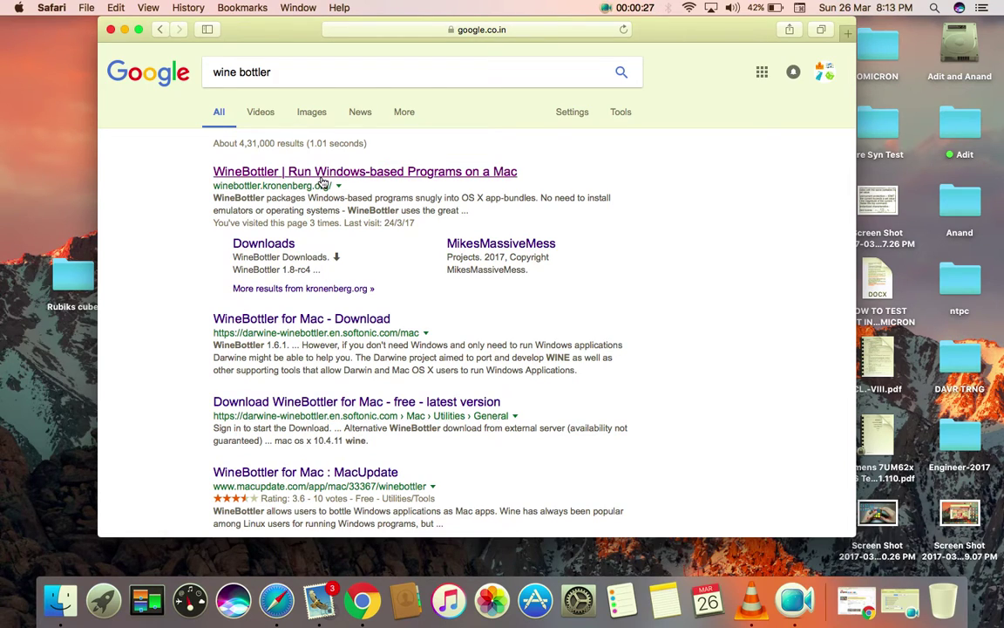
Step: Open the official WineBottler site and request the 1.8-rc4 Development download despite the ad notice
{"action": "left_click", "coordinate": [321, 176]}
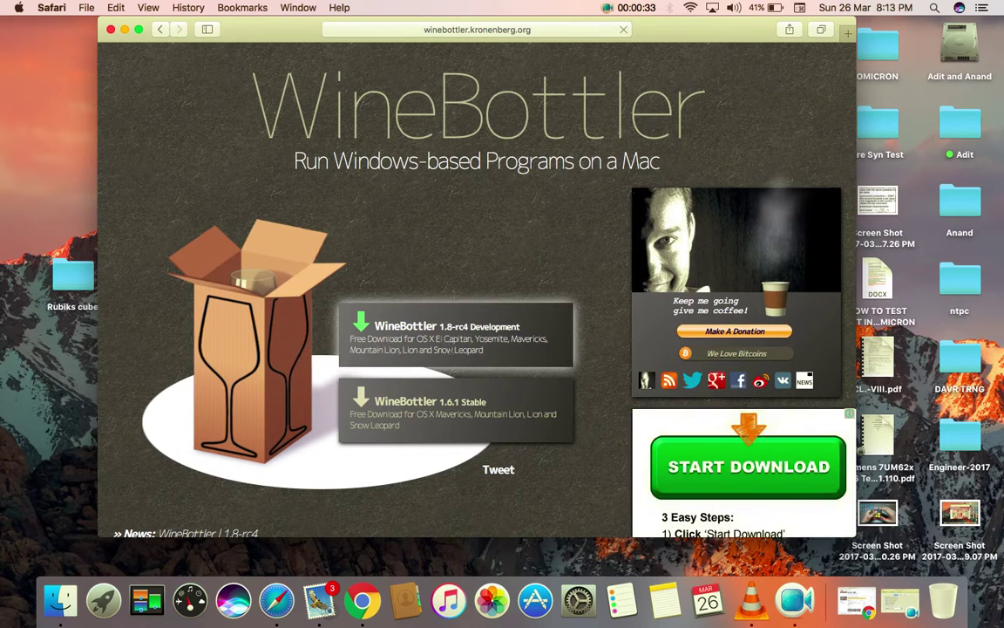
{"action": "left_click", "coordinate": [401, 312]}
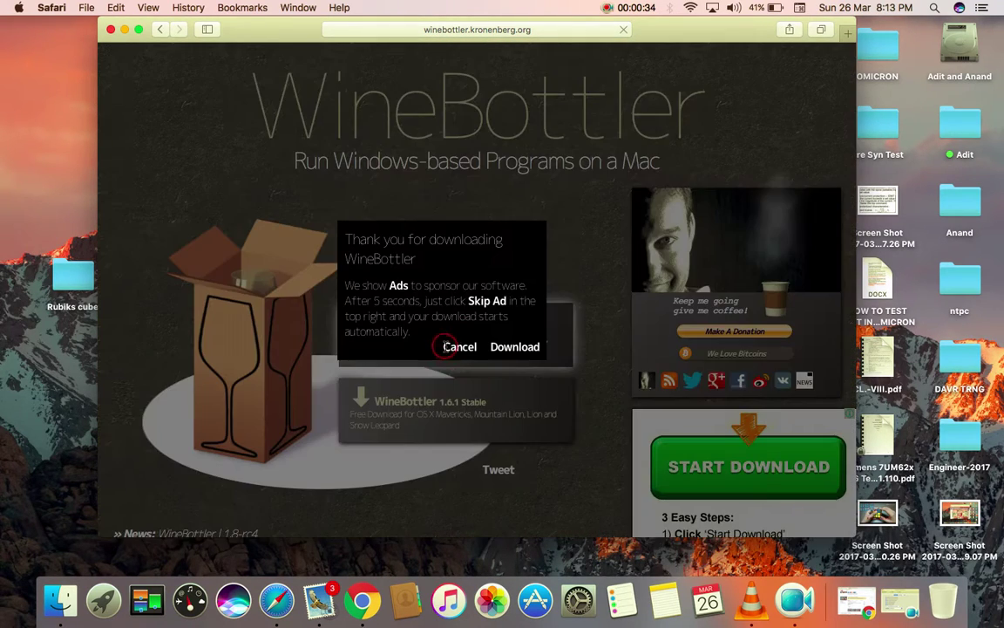
{"action": "left_click", "coordinate": [500, 349]}
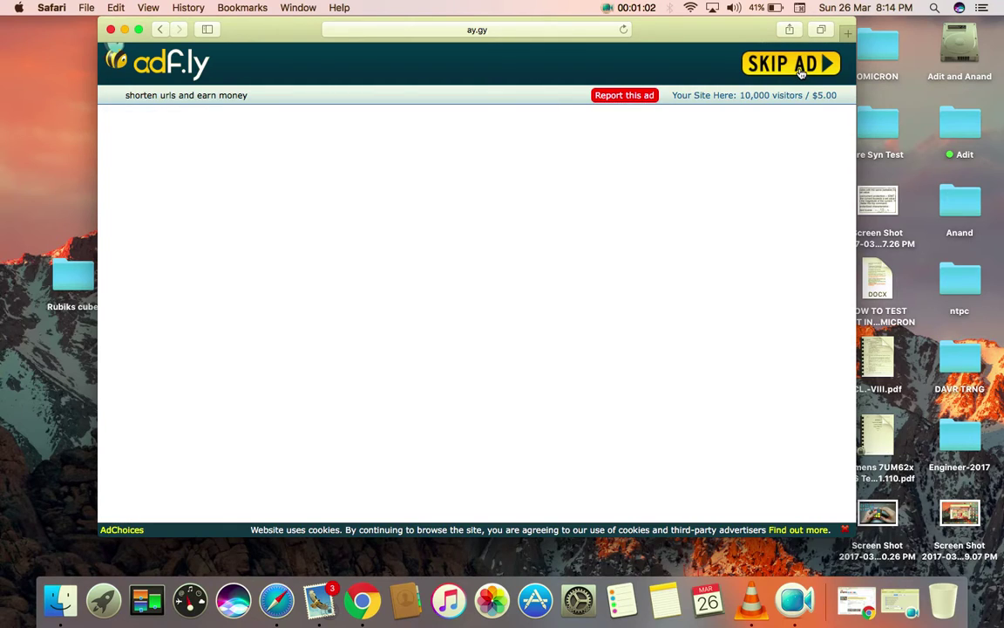
Step: Skip the adf.ly ad, stop the WineBottlerCombo_1.8-rc4.dmg download, and close the Safari window
{"action": "left_click", "coordinate": [801, 71]}
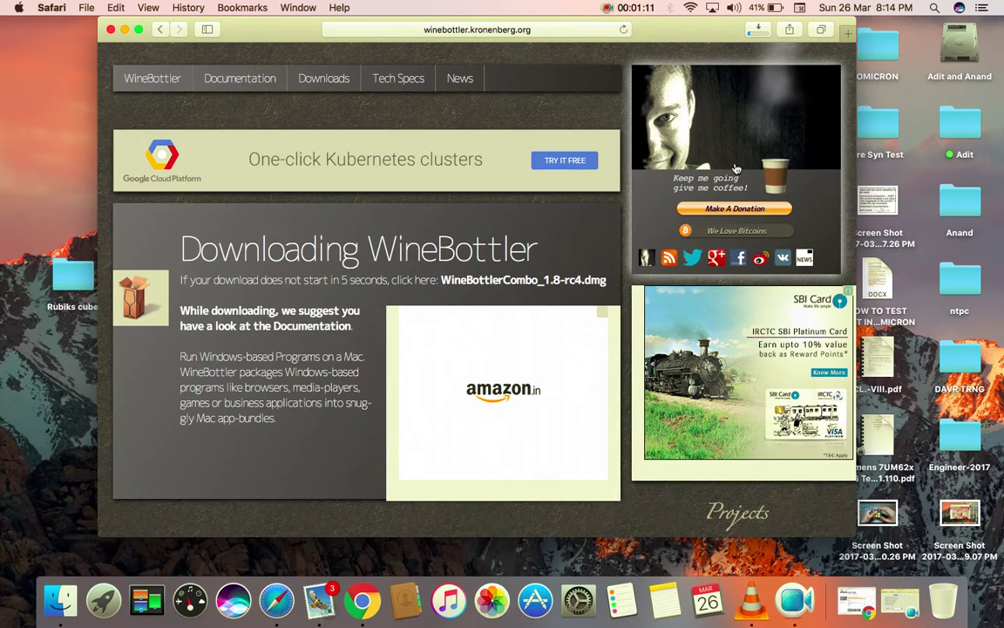
{"action": "left_click", "coordinate": [758, 31]}
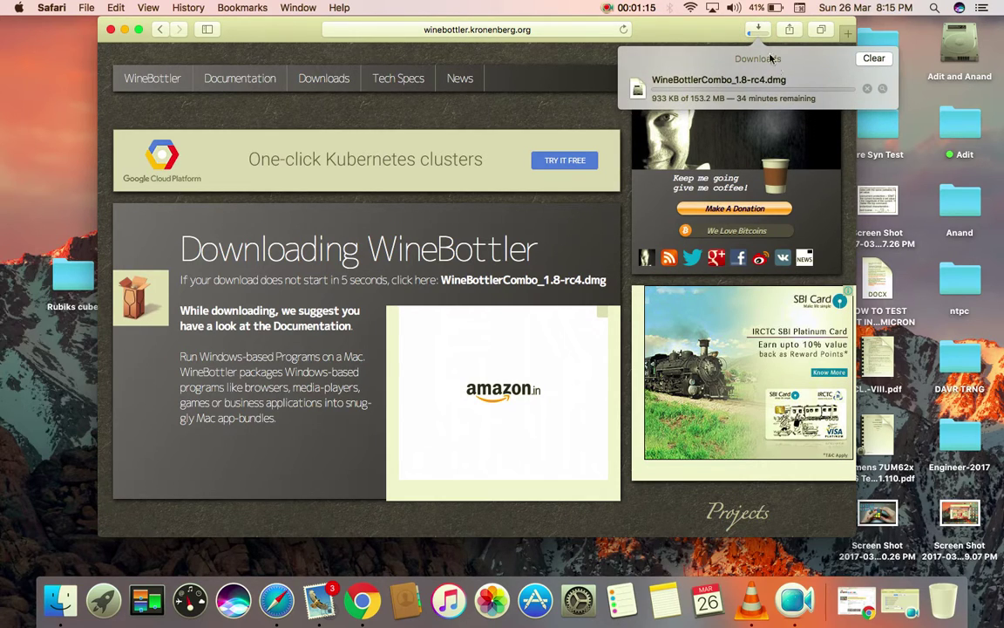
{"action": "left_click", "coordinate": [868, 90]}
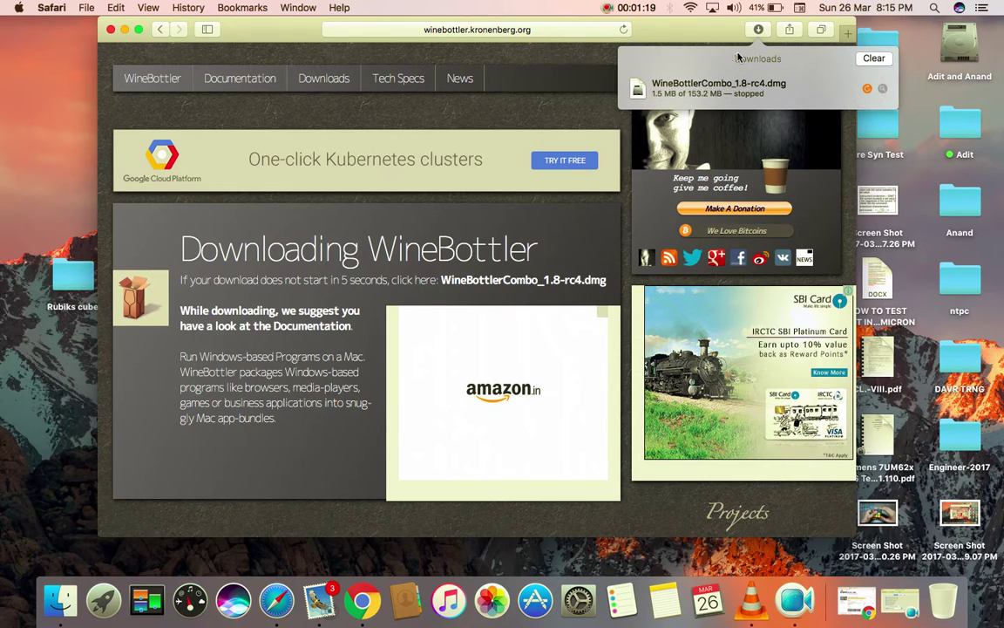
{"action": "left_click", "coordinate": [658, 31]}
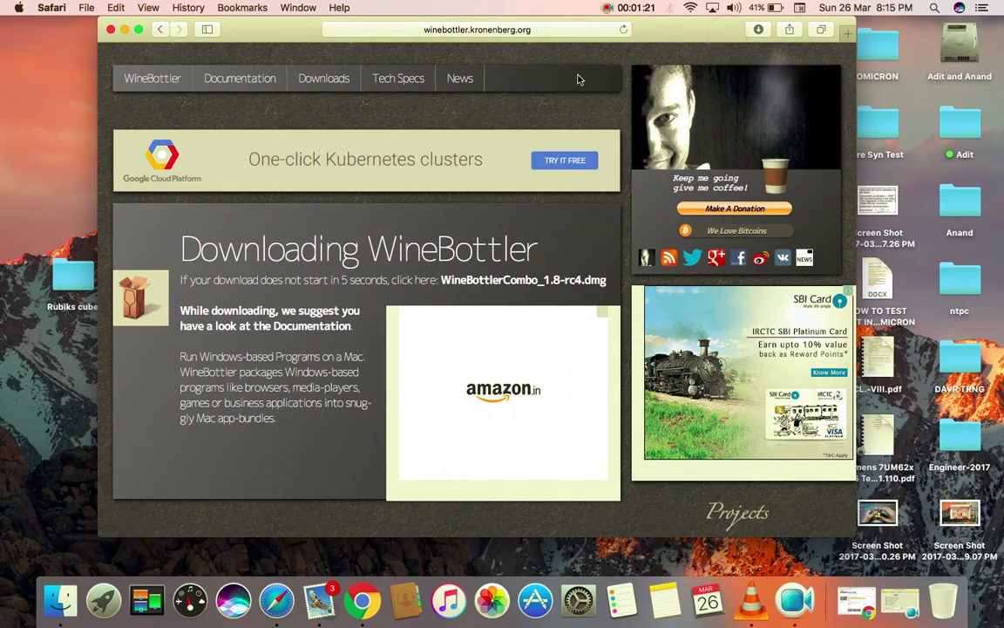
{"action": "left_click", "coordinate": [111, 30]}
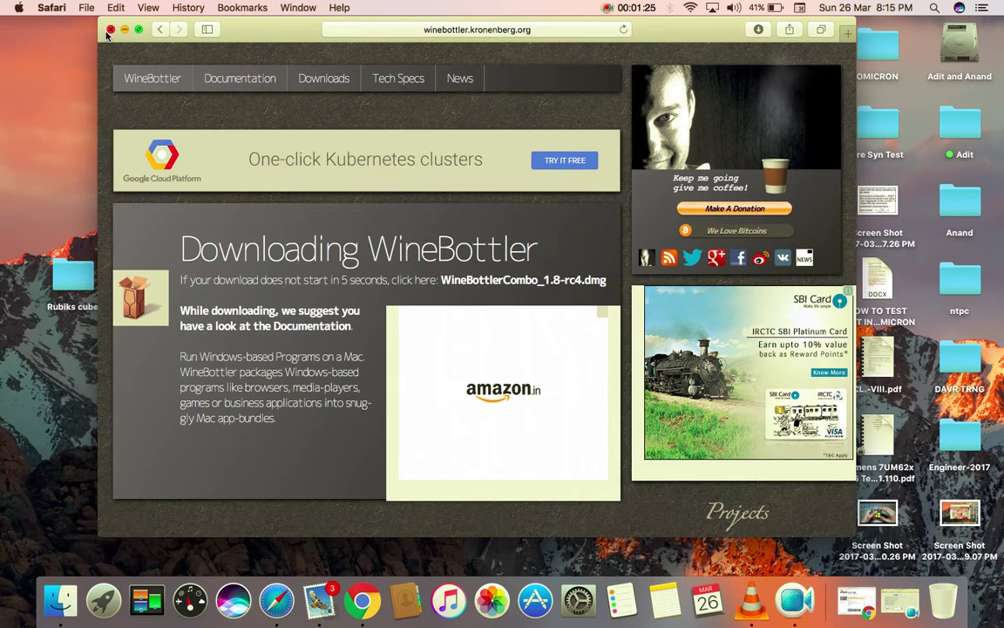
{"action": "left_click", "coordinate": [110, 30]}
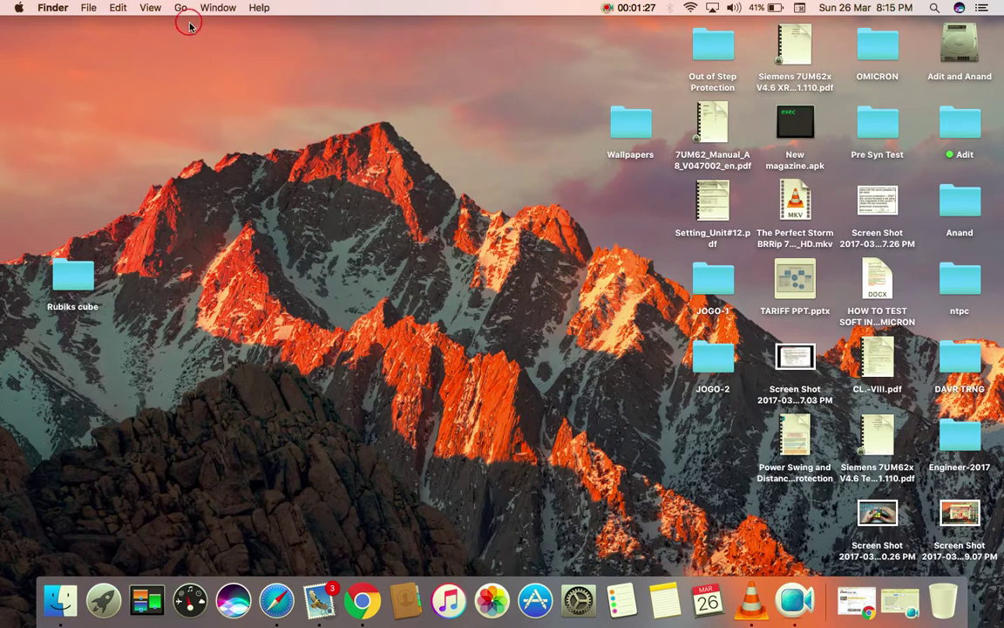
Step: Mount WineBottlerCombo_1.8-rc4.dmg from Downloads and move its Combo window up and right
{"action": "left_click", "coordinate": [180, 8]}
{"action": "left_click", "coordinate": [221, 118]}
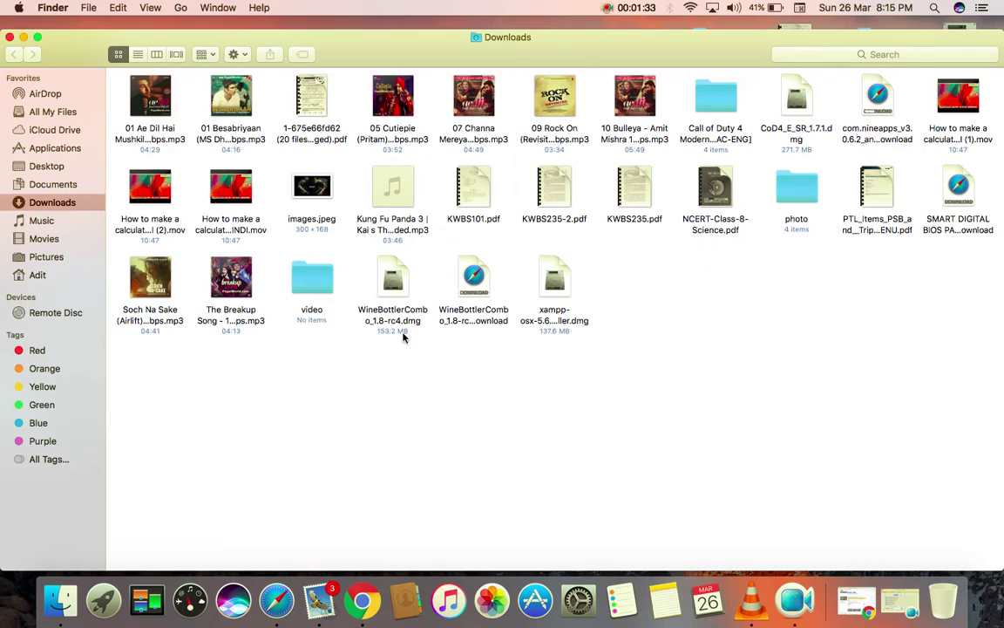
{"action": "left_click", "coordinate": [392, 283]}
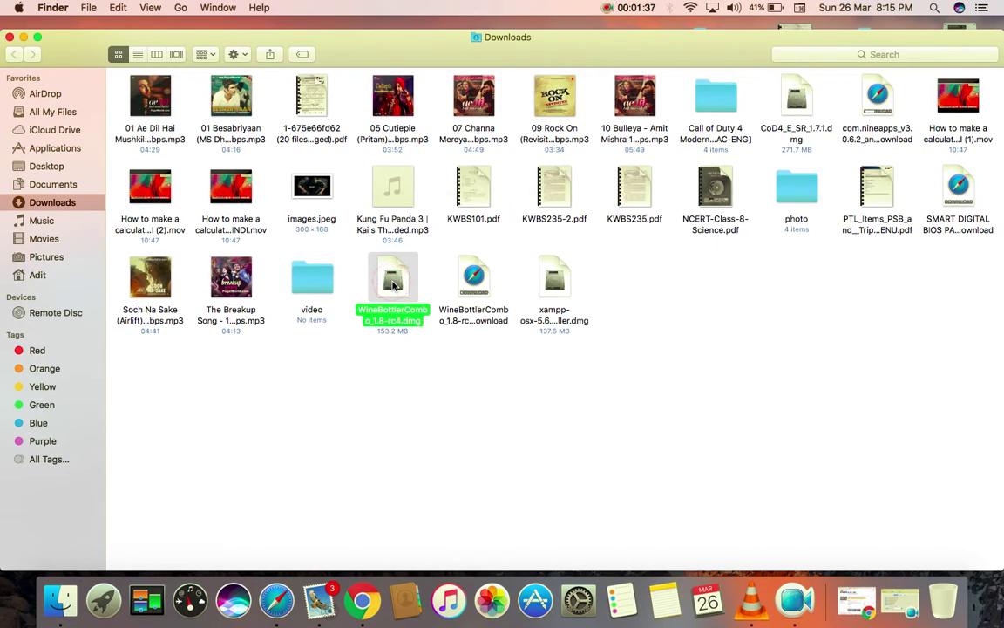
{"action": "double_click", "coordinate": [392, 283]}
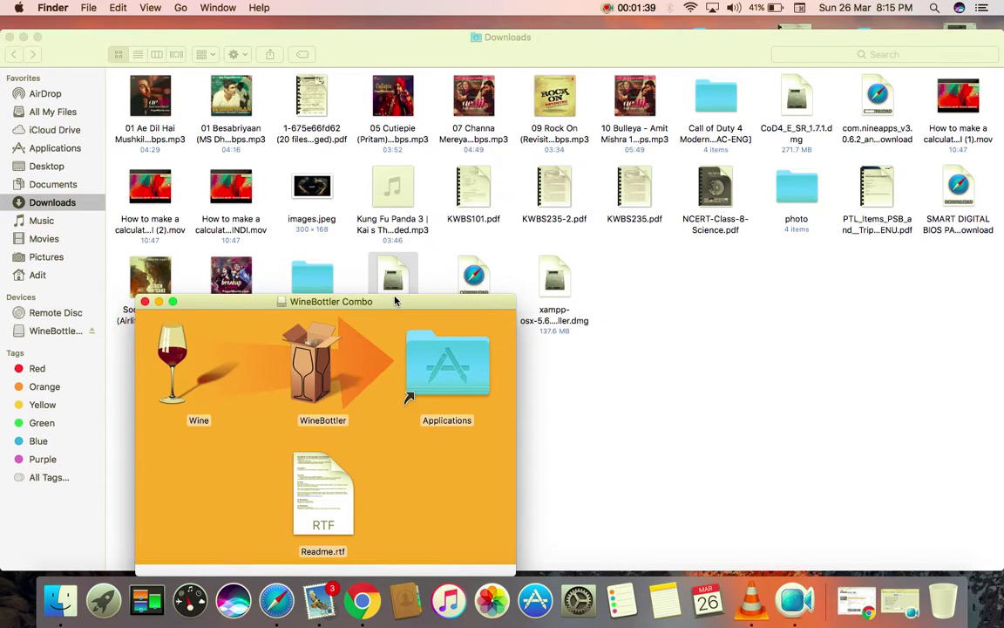
{"action": "left_click_drag", "start_coordinate": [392, 302], "coordinate": [452, 153]}
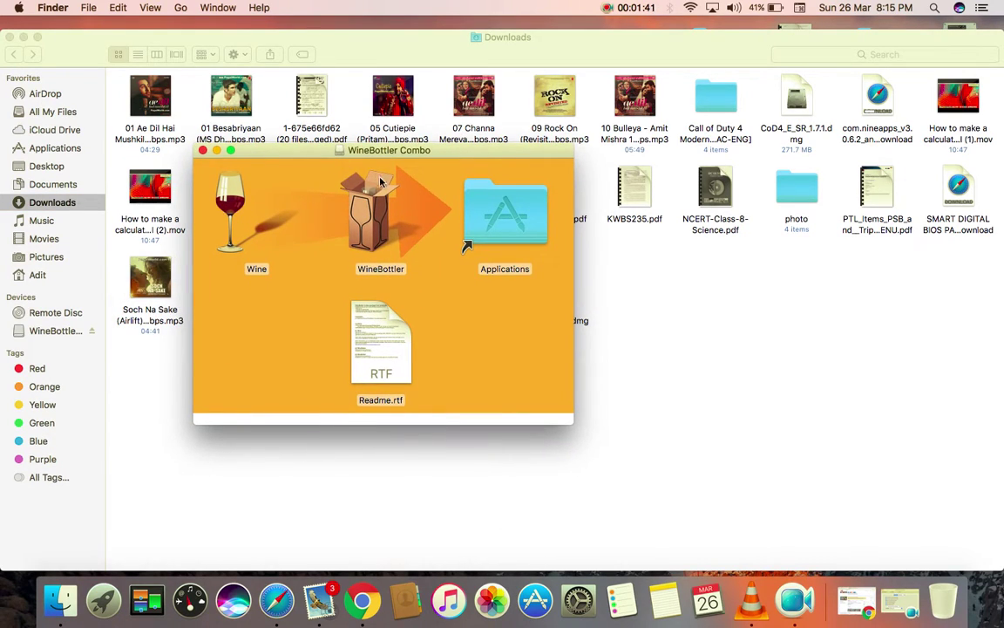
Step: Inspect the Get Info details of the WineBottler and Wine apps in the disk image
{"action": "right_click", "coordinate": [364, 228]}
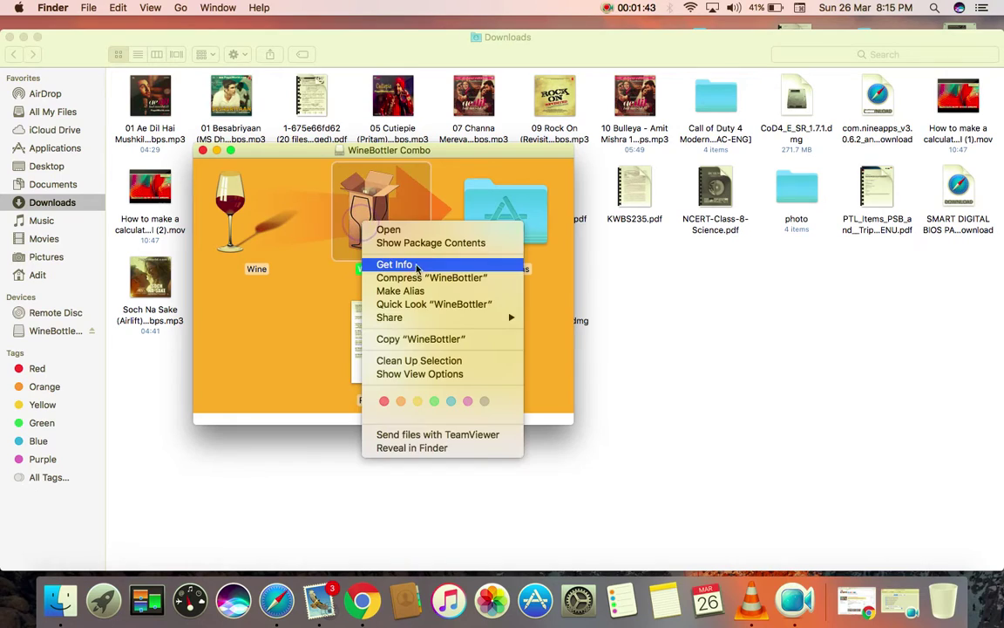
{"action": "left_click", "coordinate": [383, 262]}
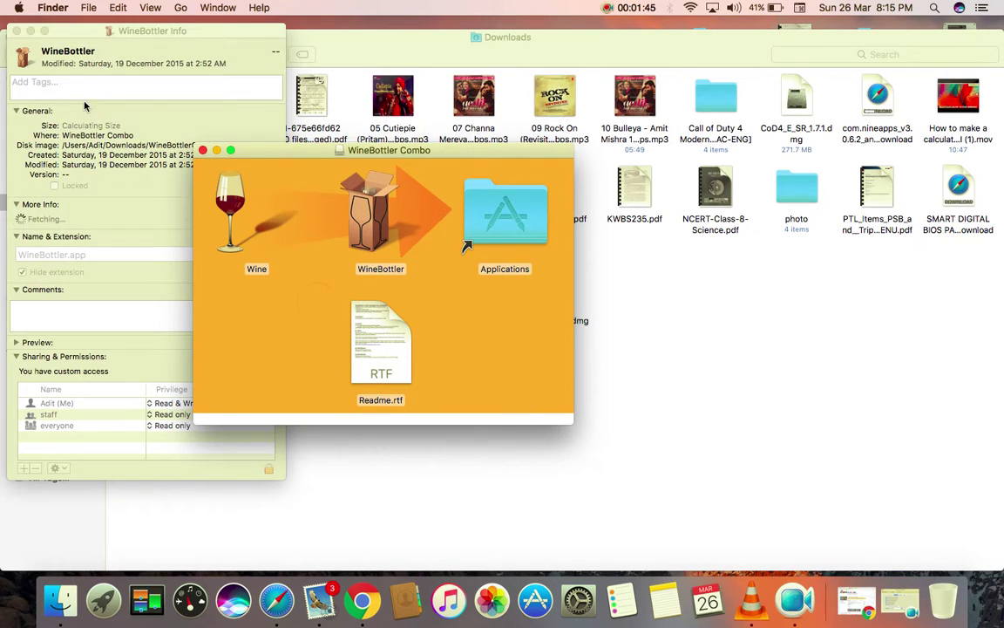
{"action": "left_click", "coordinate": [15, 31]}
{"action": "right_click", "coordinate": [370, 214]}
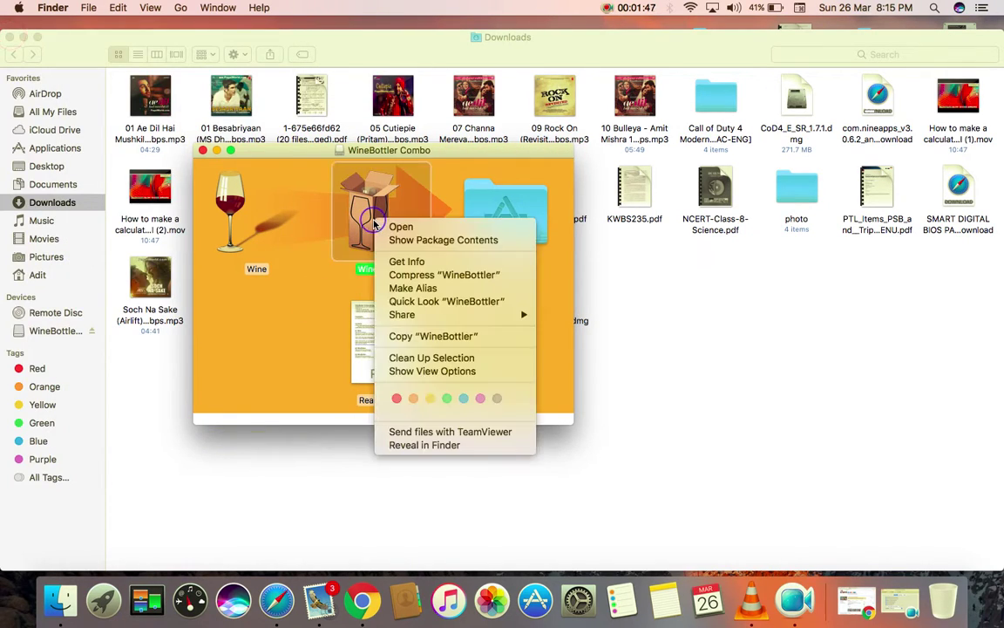
{"action": "left_click", "coordinate": [383, 259]}
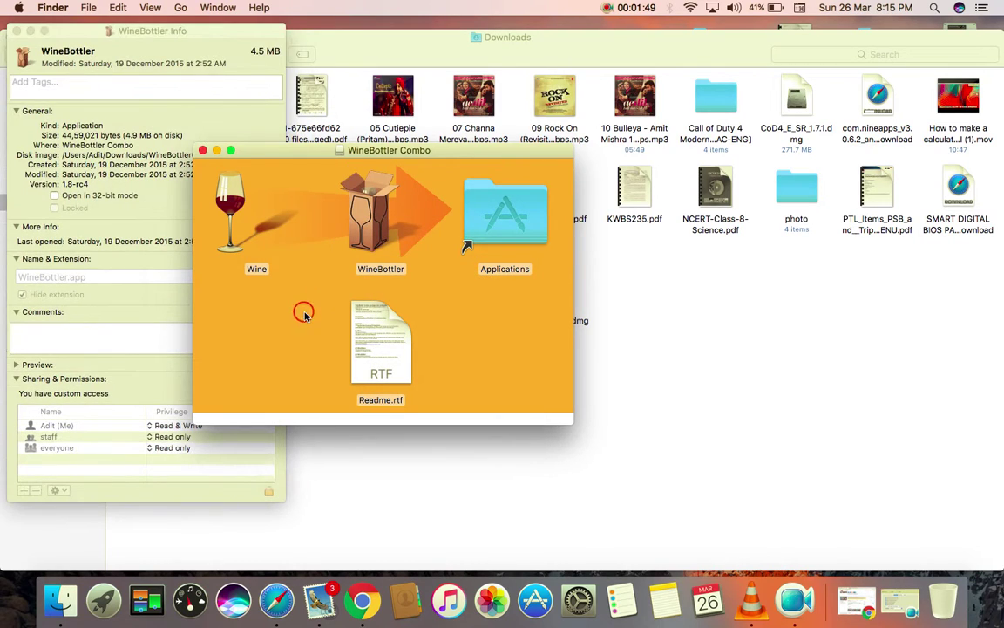
{"action": "left_click", "coordinate": [336, 208]}
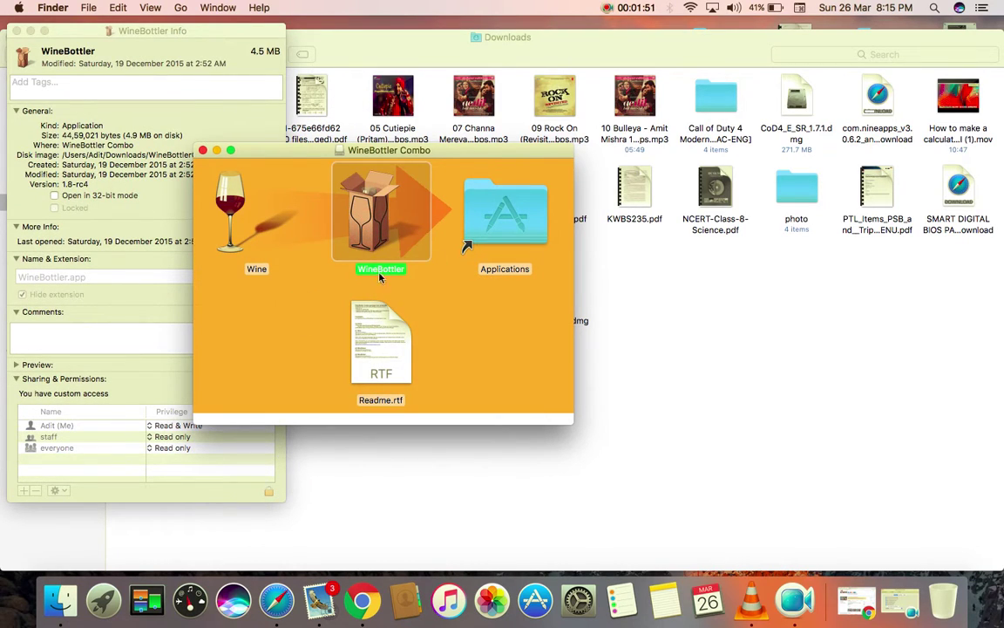
{"action": "left_click", "coordinate": [284, 269]}
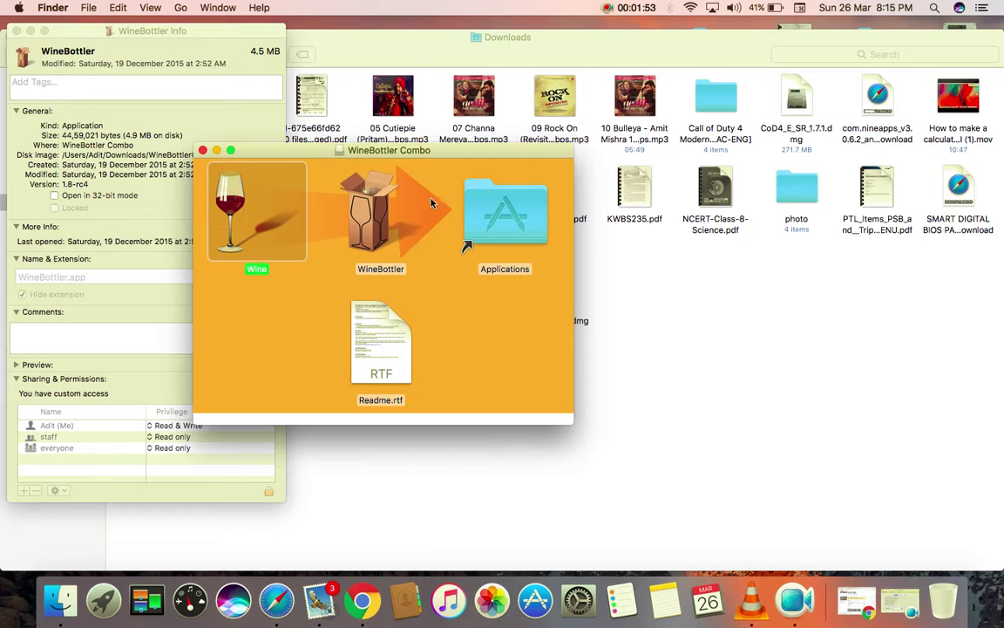
{"action": "left_click_drag", "start_coordinate": [364, 150], "coordinate": [463, 123]}
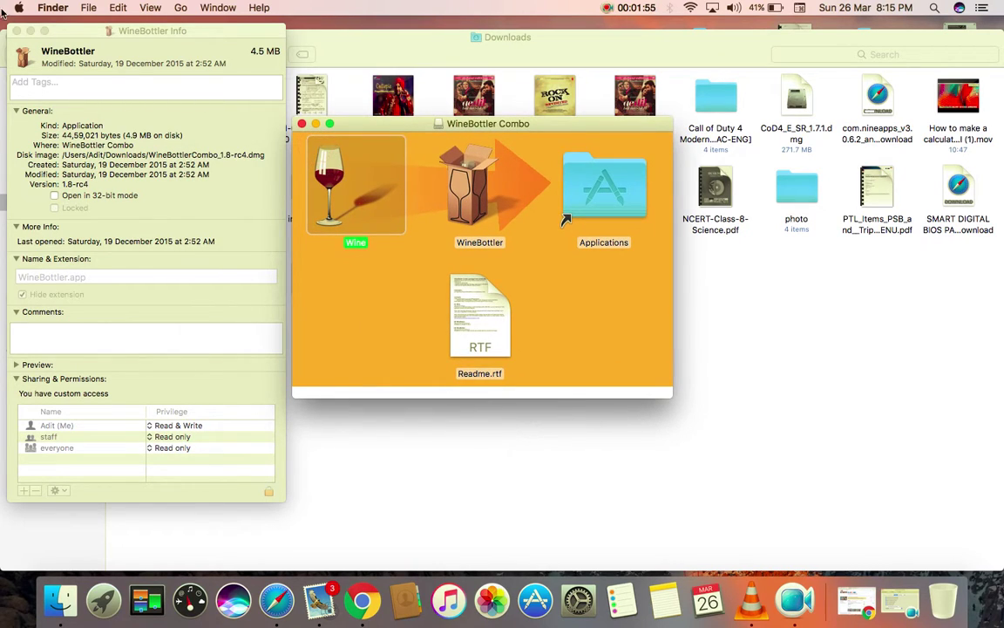
{"action": "left_click", "coordinate": [14, 30]}
{"action": "left_click", "coordinate": [415, 264]}
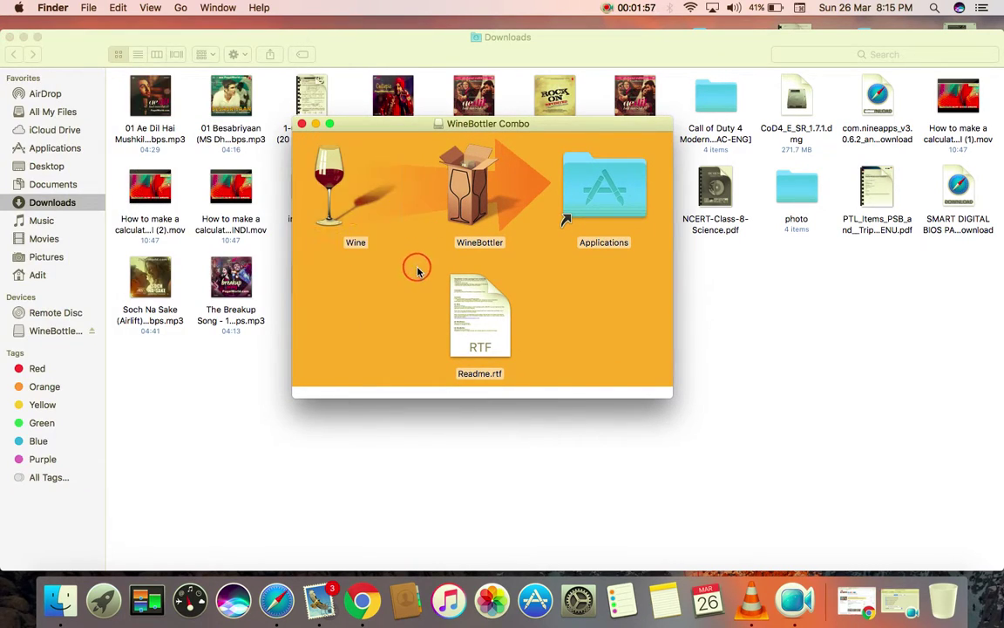
Step: Copy WineBottler into Applications, answer the replace prompt, and verify it in Launchpad
{"action": "left_click_drag", "start_coordinate": [475, 202], "coordinate": [568, 211]}
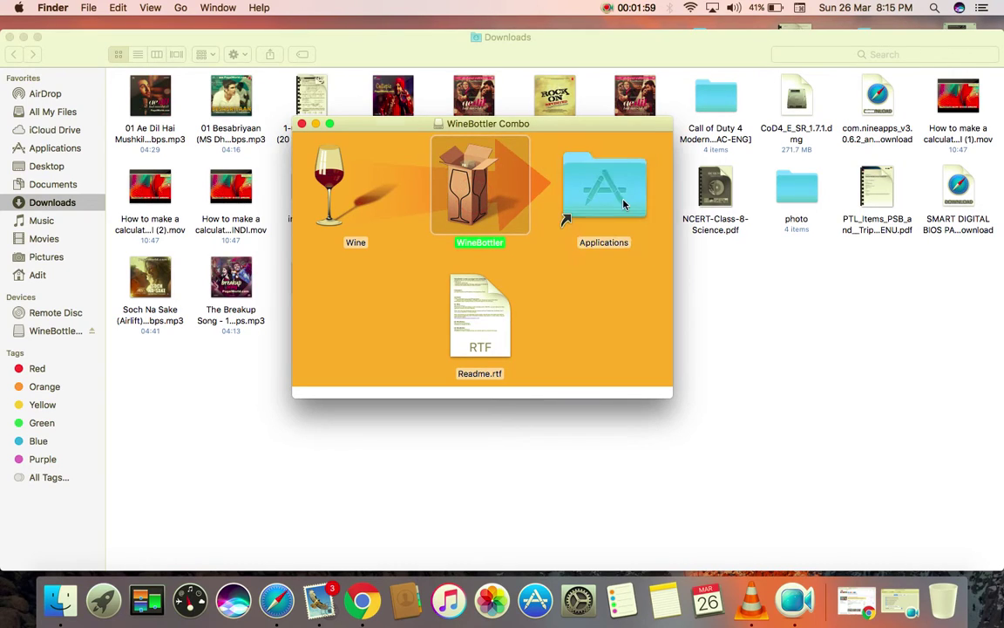
{"action": "left_click", "coordinate": [504, 175]}
{"action": "key", "text": "F4"}
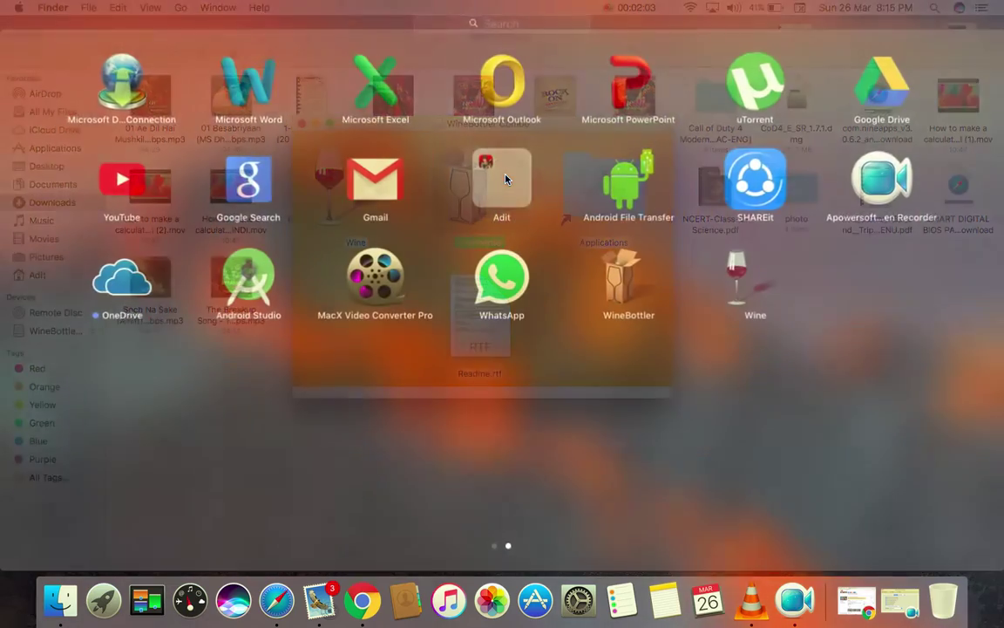
{"action": "left_click", "coordinate": [587, 357]}
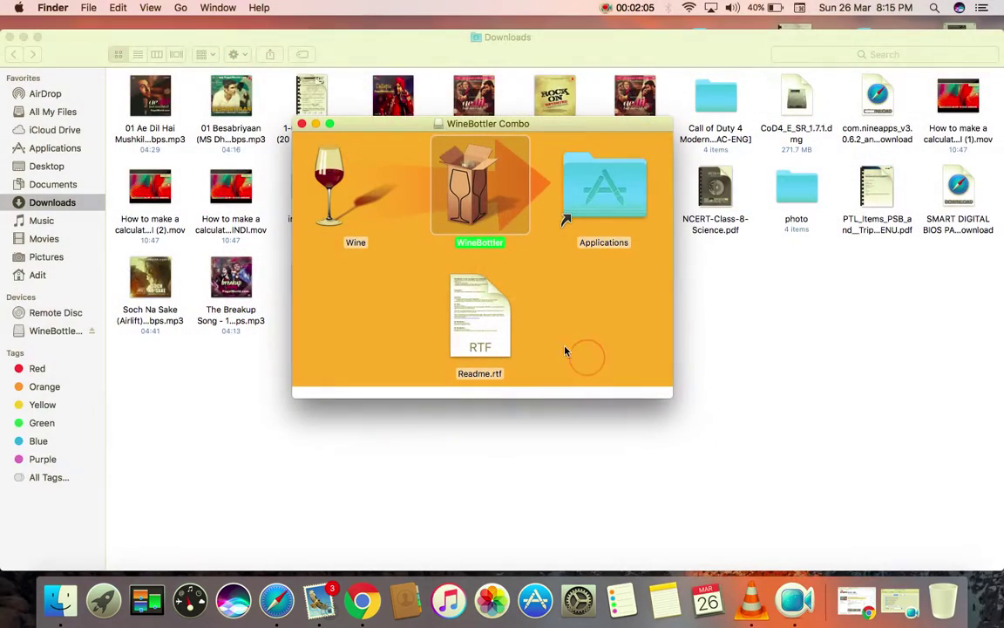
Step: Close the disk and Downloads windows, then drag the WineBottler Combo disk to the Trash
{"action": "left_click", "coordinate": [303, 125]}
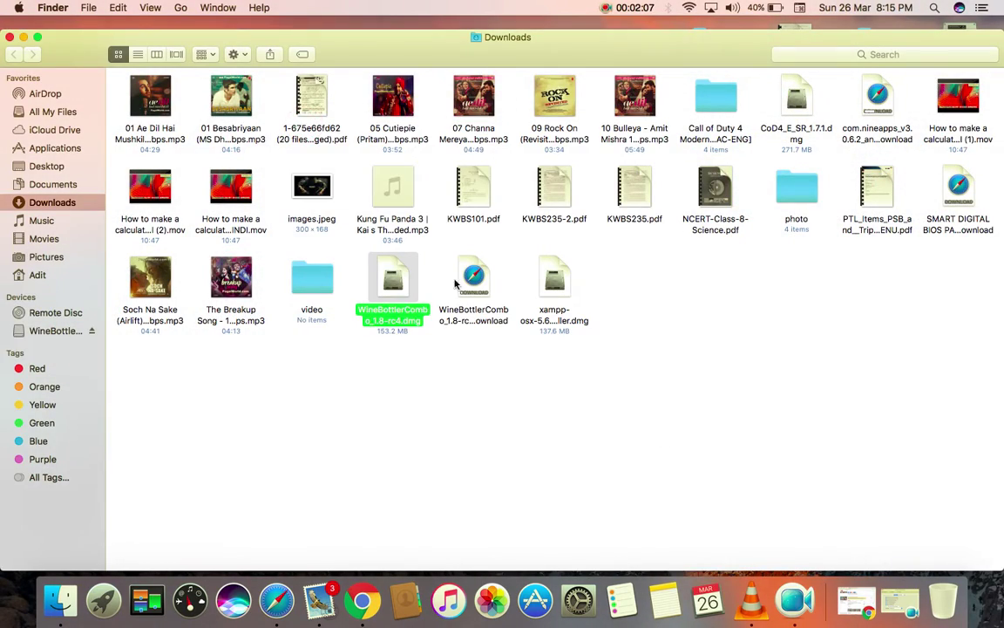
{"action": "left_click", "coordinate": [10, 37]}
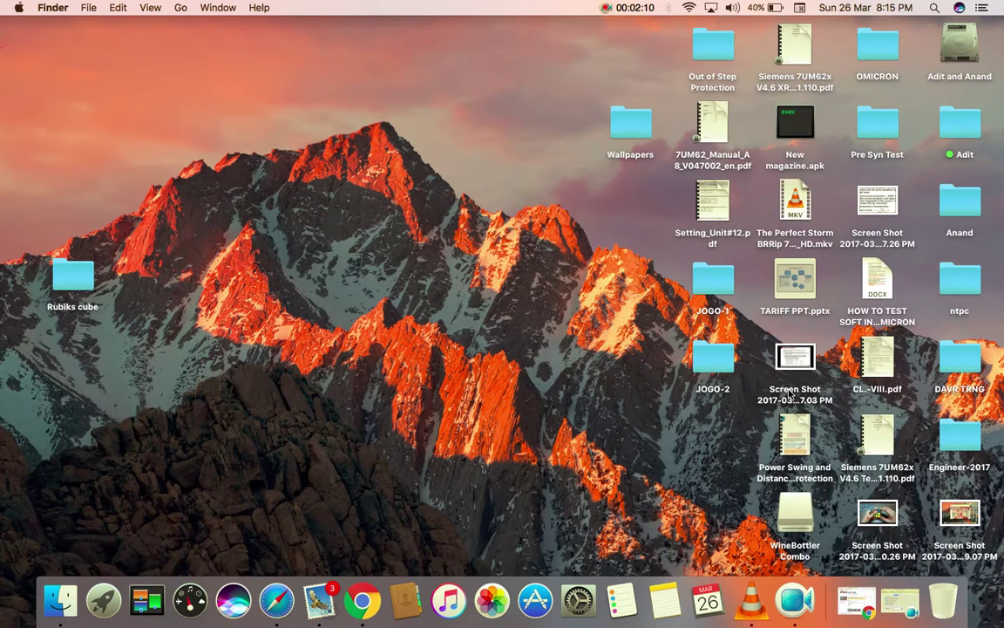
{"action": "left_click_drag", "start_coordinate": [796, 512], "coordinate": [943, 599]}
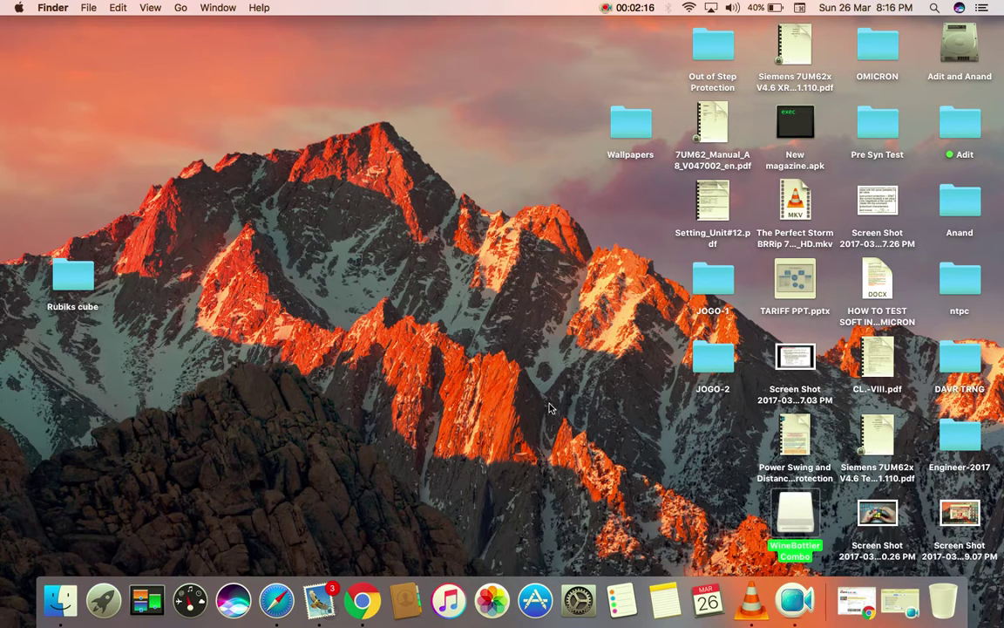
{"action": "left_click", "coordinate": [805, 516]}
{"action": "left_click_drag", "start_coordinate": [804, 519], "coordinate": [943, 599]}
{"action": "mouse_move", "coordinate": [796, 516]}
{"action": "left_mouse_down"}
{"action": "mouse_move", "coordinate": [954, 597]}
{"action": "mouse_move", "coordinate": [945, 601]}
{"action": "left_mouse_up"}
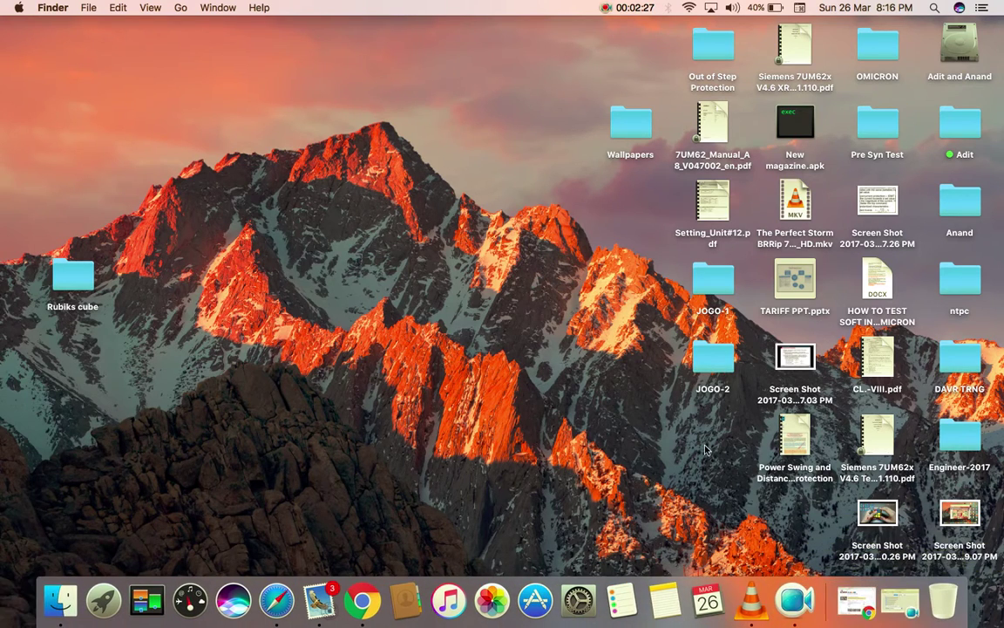
Step: Launch browser.exe from JOGO-1, choosing to run it directly in Wine rather than as an app bundle
{"action": "double_click", "coordinate": [713, 288]}
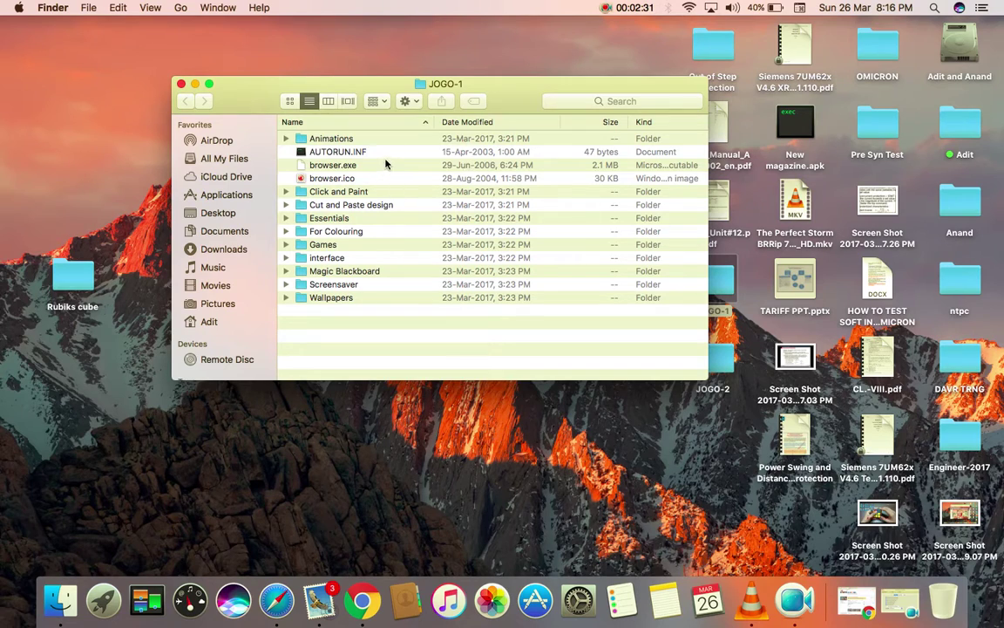
{"action": "left_click", "coordinate": [386, 164]}
{"action": "double_click", "coordinate": [386, 164]}
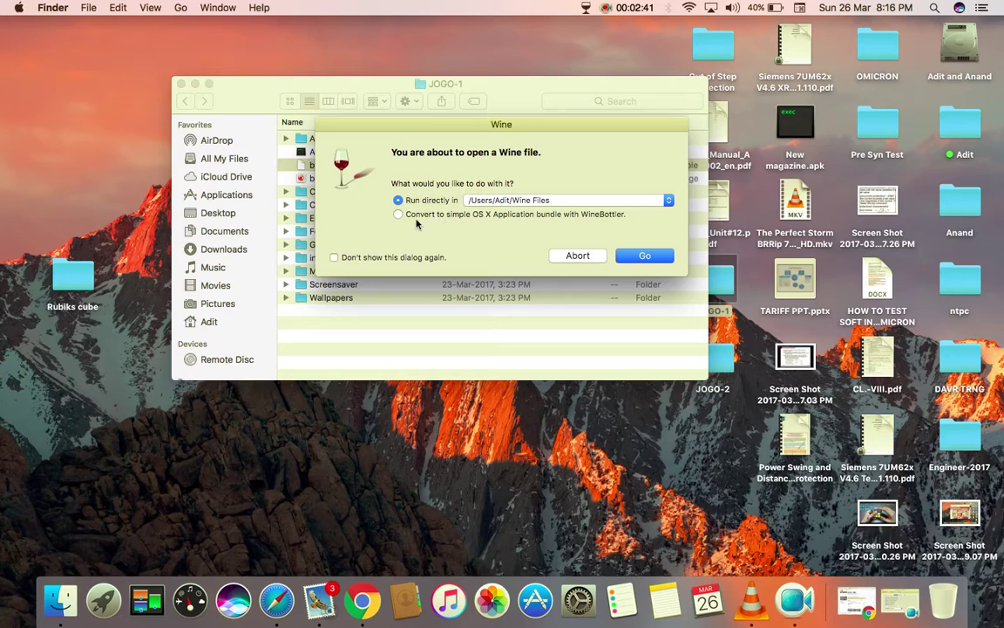
{"action": "left_click", "coordinate": [398, 214]}
{"action": "left_click", "coordinate": [398, 200]}
{"action": "left_click", "coordinate": [398, 215]}
{"action": "left_click", "coordinate": [398, 201]}
{"action": "left_click", "coordinate": [646, 255]}
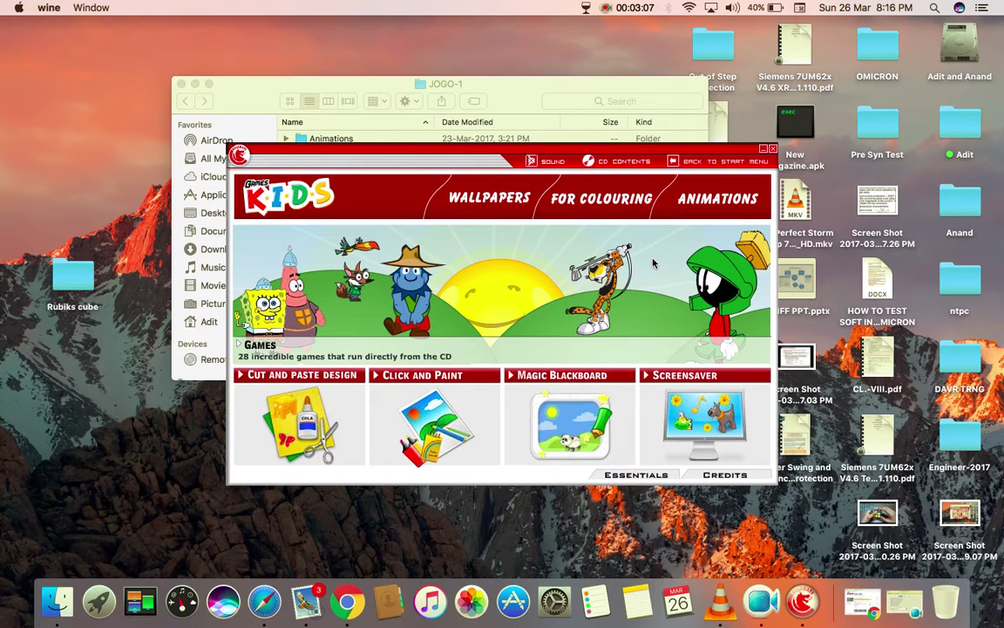
Step: Mute the sound, open the Games list, and preview Frogger, Frog Pong and Fruit Fall
{"action": "key", "text": "XF86AudioMute"}
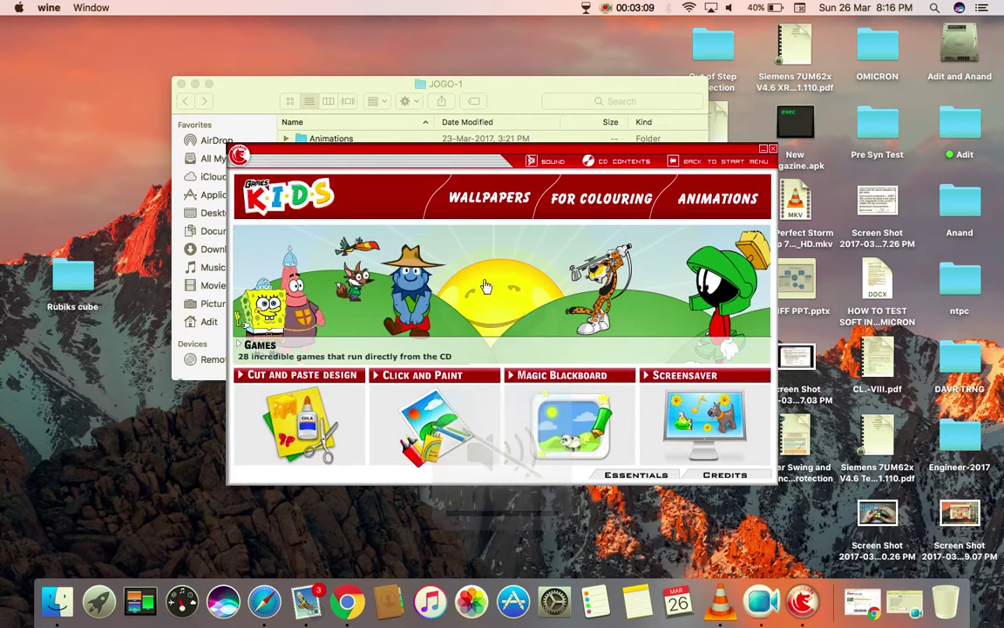
{"action": "left_click", "coordinate": [501, 282]}
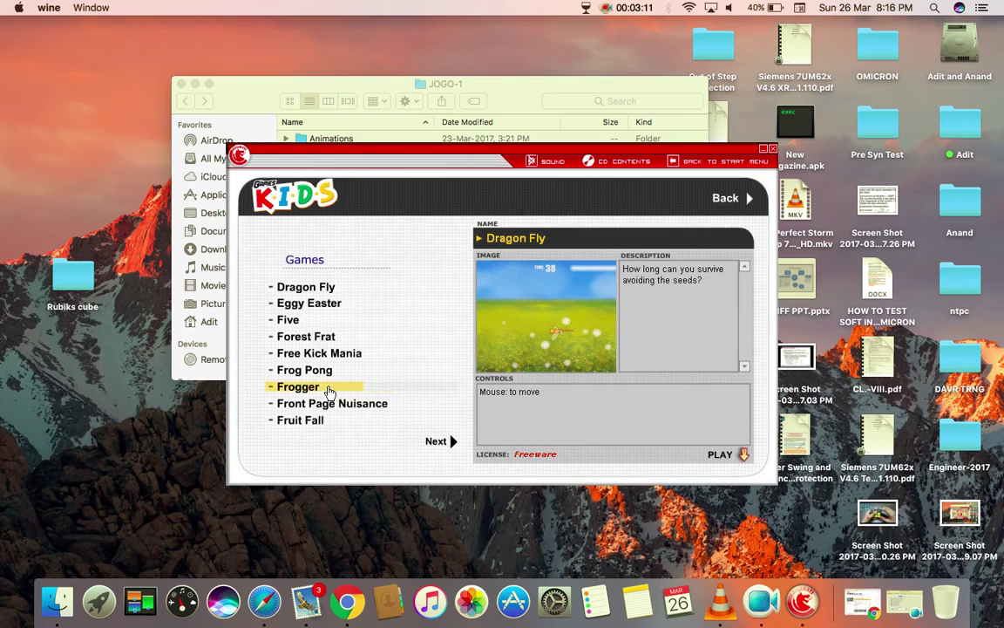
{"action": "left_click", "coordinate": [329, 385]}
{"action": "left_click", "coordinate": [331, 374]}
{"action": "left_click", "coordinate": [319, 420]}
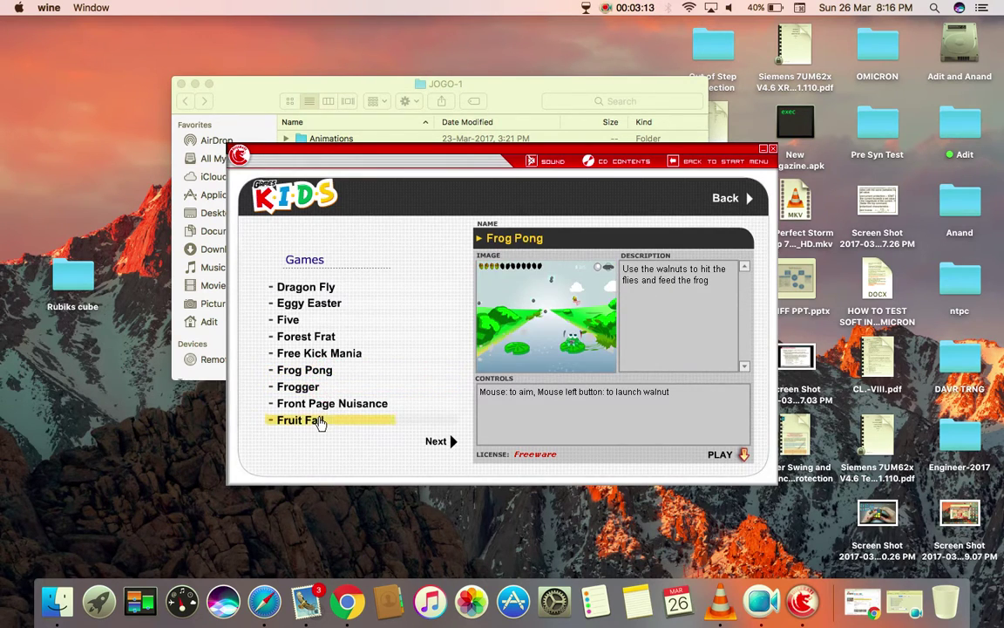
Step: On the next games page, preview Iron Ranger and Galaga, then quit the KIDS CD menu
{"action": "left_click", "coordinate": [441, 441]}
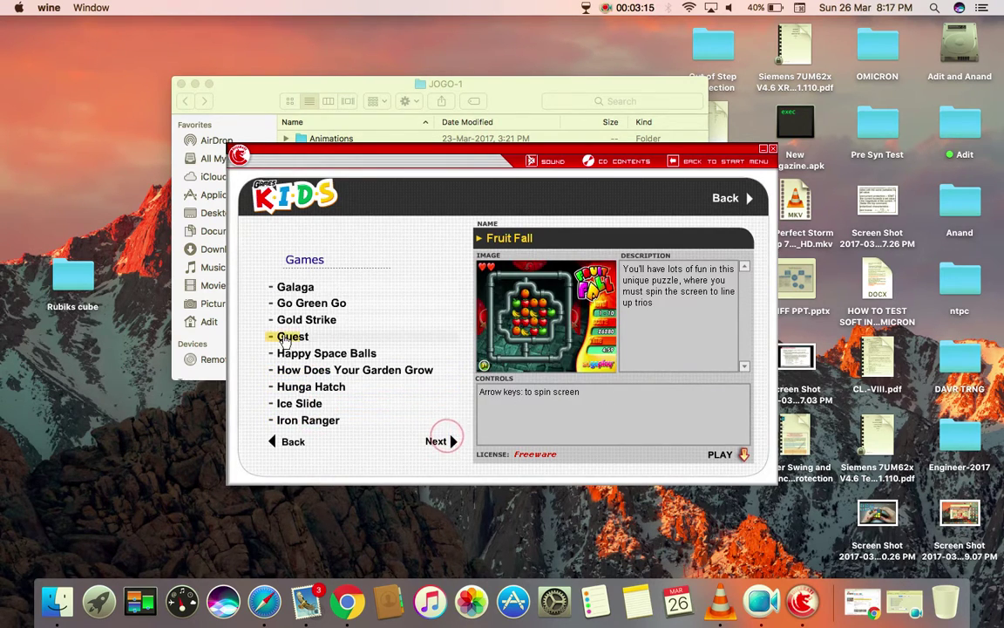
{"action": "left_click", "coordinate": [319, 421]}
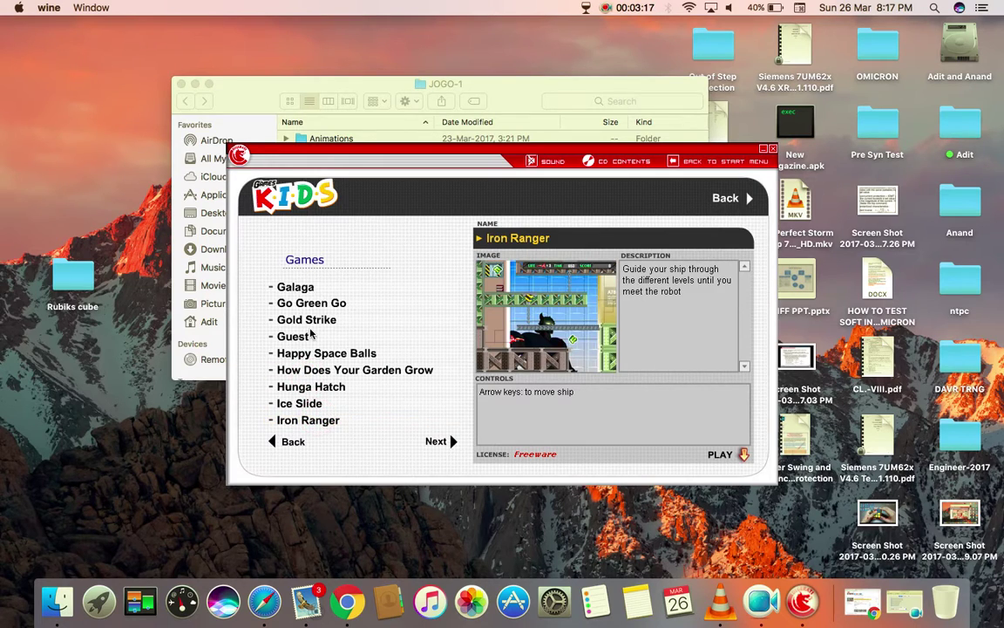
{"action": "left_click", "coordinate": [310, 288]}
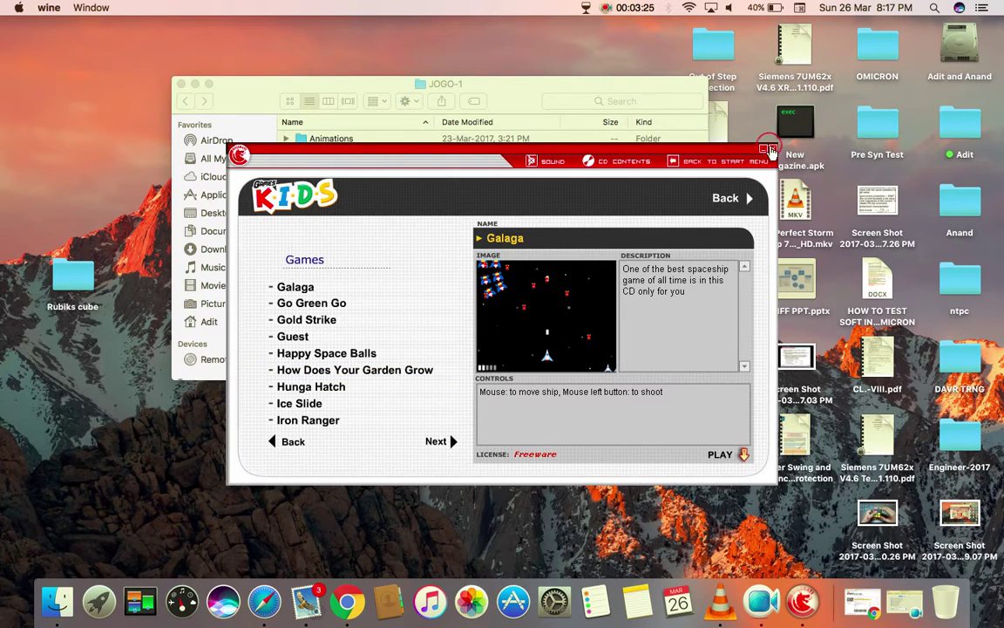
{"action": "left_click", "coordinate": [702, 160]}
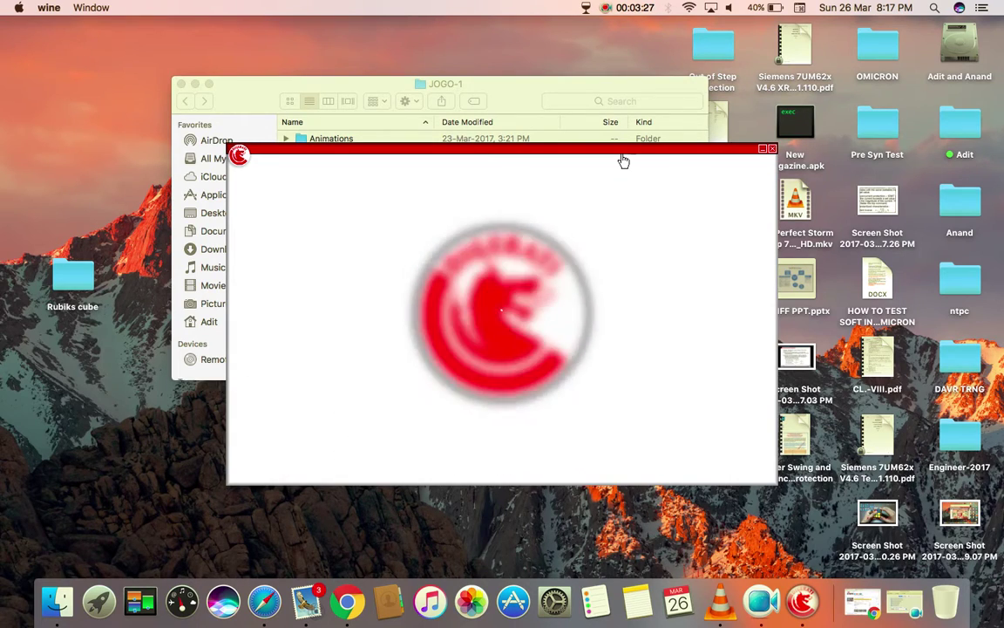